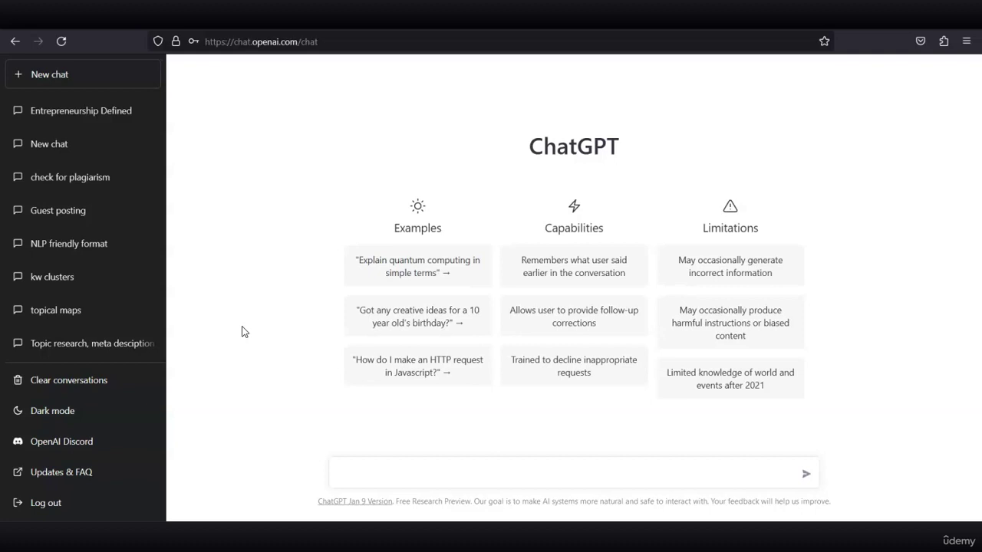
- In a new ChatGPT chat, send 'Write 500 word blog post about real estate investing'
click(391, 473)
click(396, 473)
text(Write 500 word blog post about real estate investing)
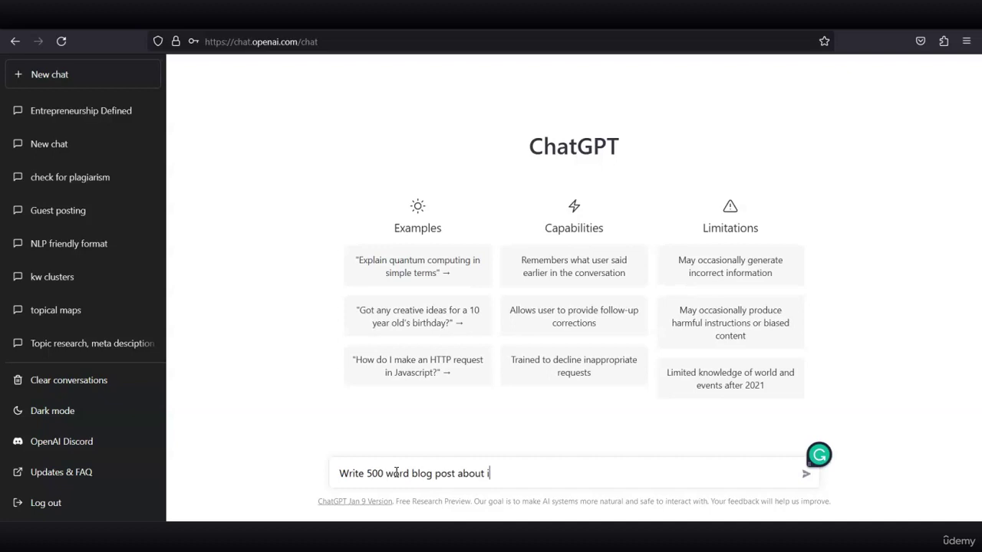
key(Return)
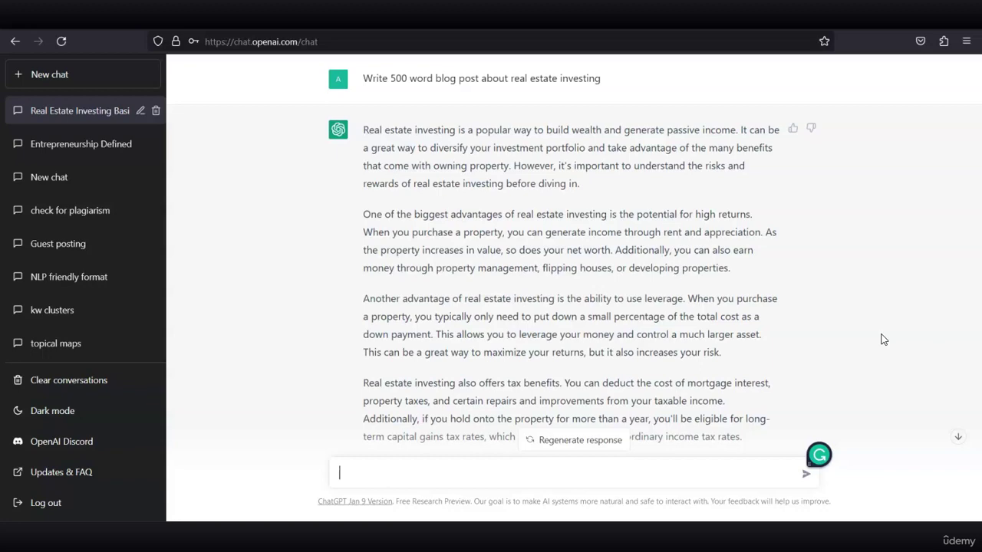
- Ask ChatGPT 'Please provide heading and subheading to this article' below the blog post
scroll(882, 339, down, 10)
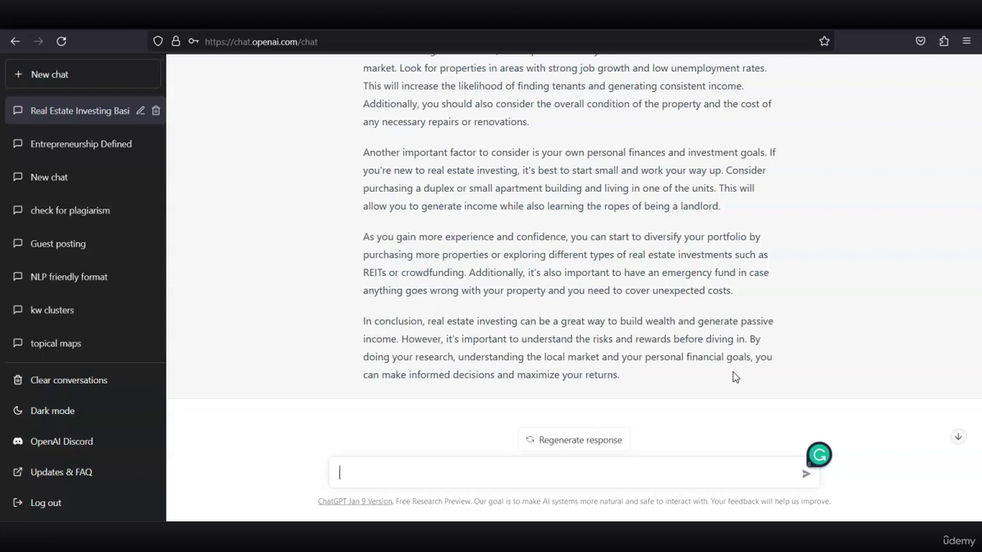
text(Please provide hea)
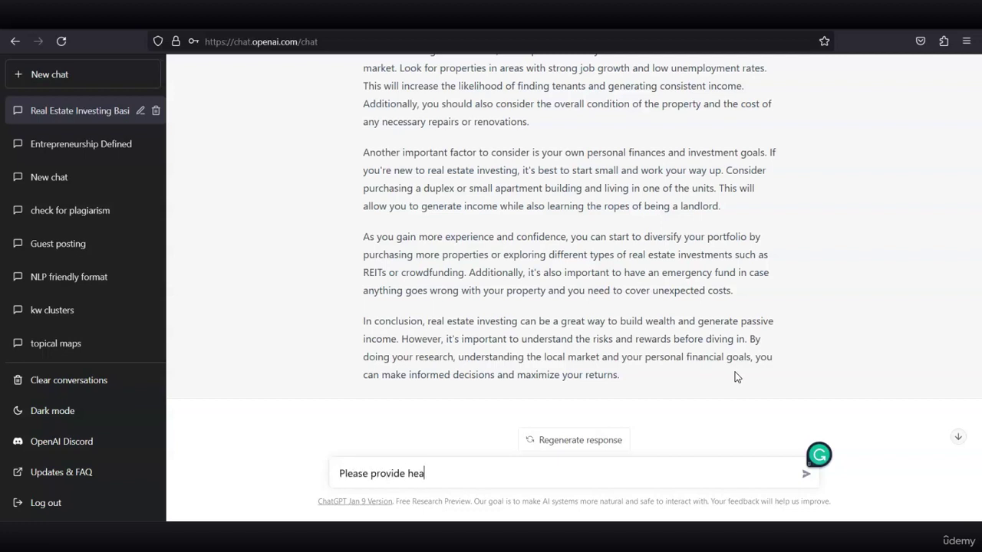
text(ding and subheading to this article)
key(Return)
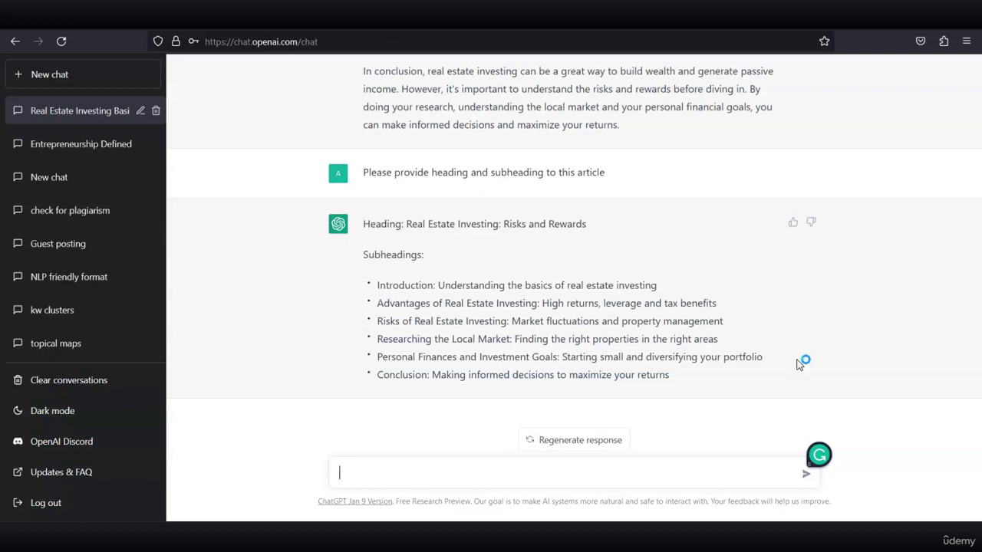
- Send the follow-up 'Write FAQ section with 5 questions for this article'
text(Write FAQ section with 5 questions for this article)
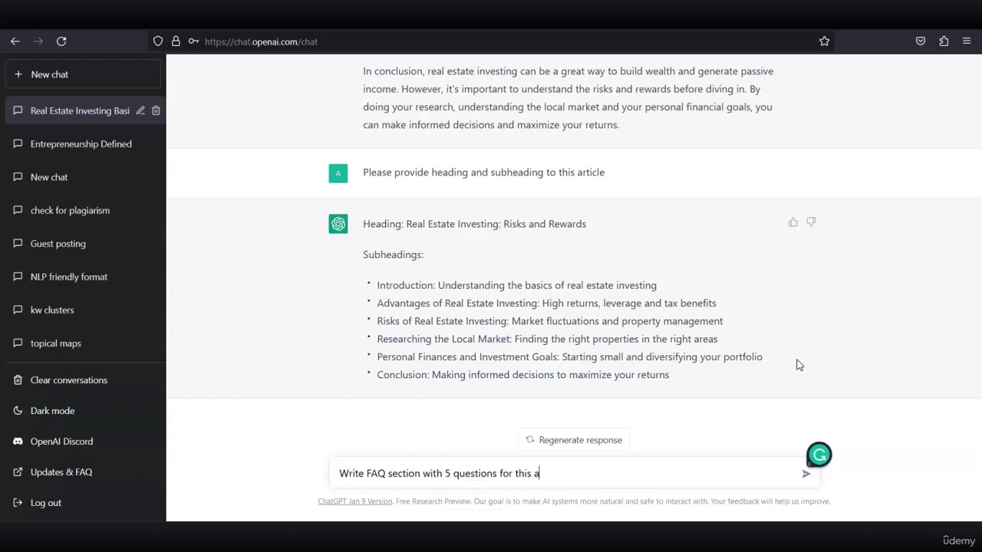
click(796, 363)
key(Return)
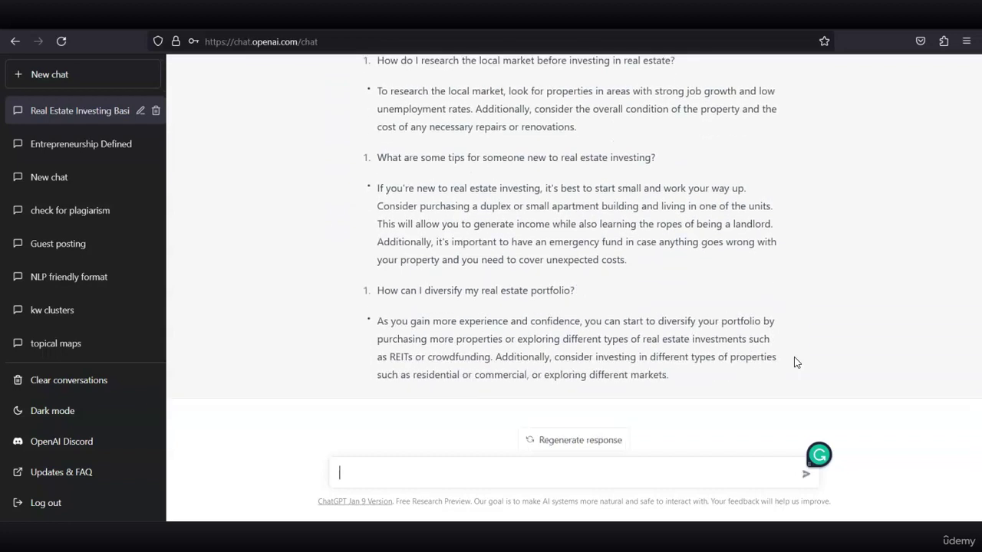
- Scroll through ChatGPT's five-question real estate FAQ reply
scroll(794, 361, up, 6)
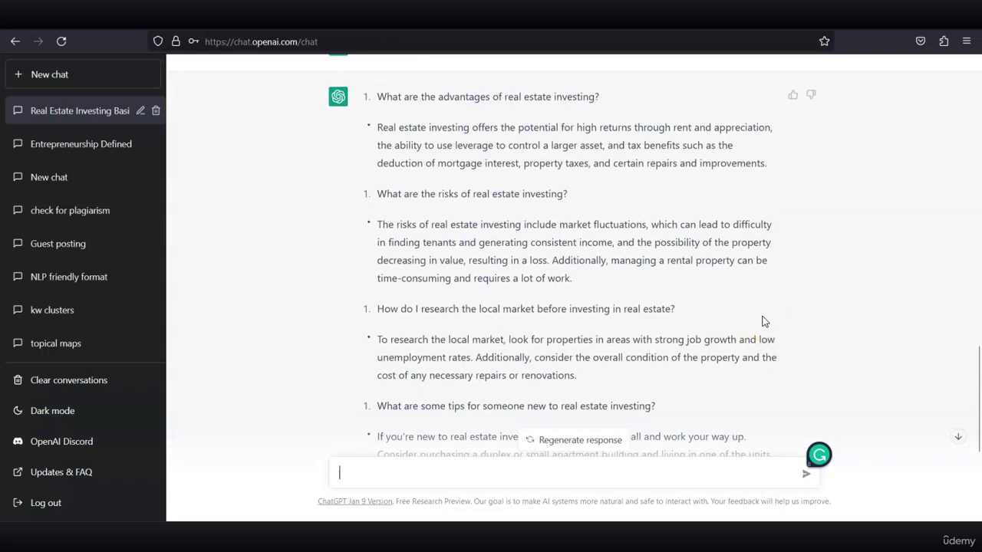
click(756, 322)
scroll(756, 321, up, 3)
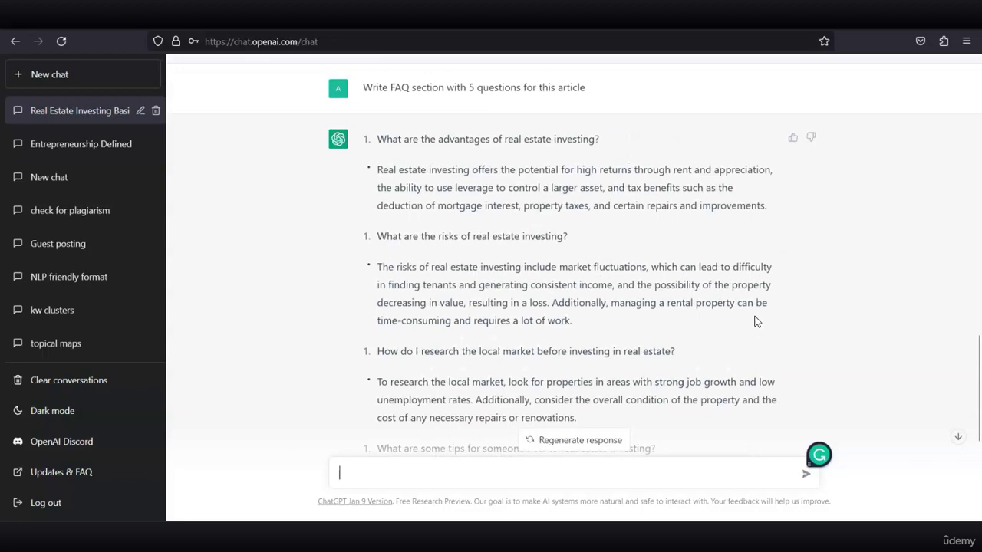
click(726, 323)
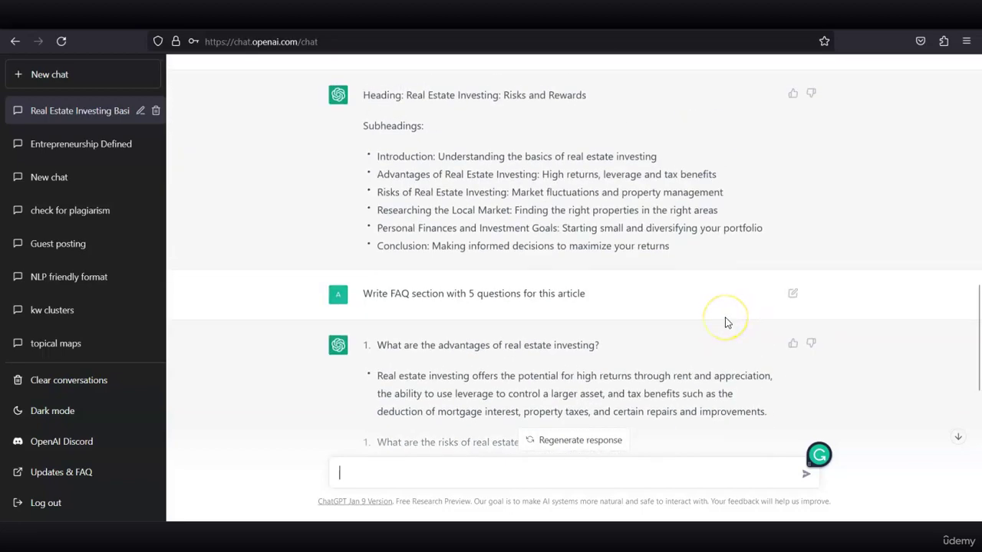
scroll(726, 322, down, 6)
click(616, 474)
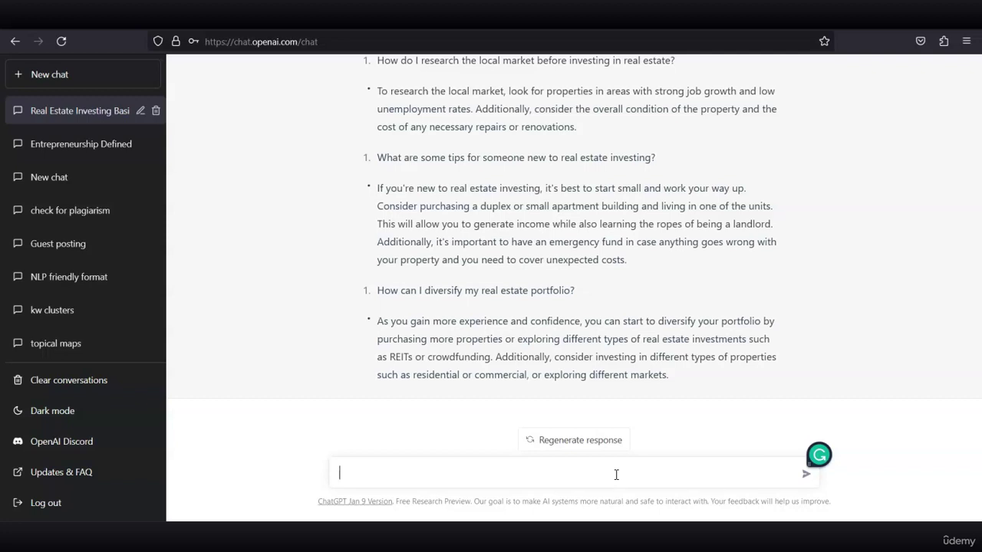
- Send 'Write a mission statement for a real estate agency' and briefly highlight the [Agency Name] placeholder in the reply
text(Write a com)
key(BackSpace)
key(BackSpace)
key(BackSpace)
text(mission statement )
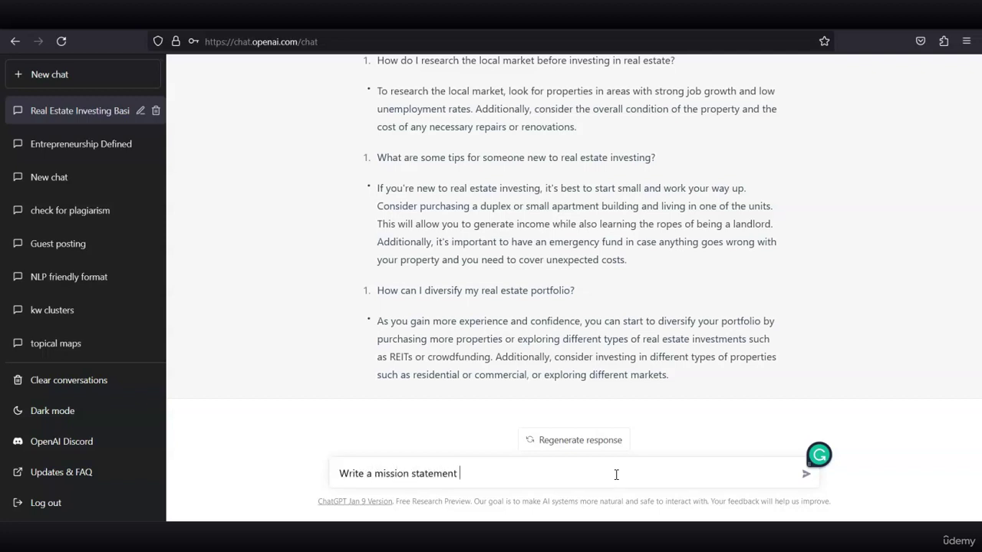
text(for a real estate agency)
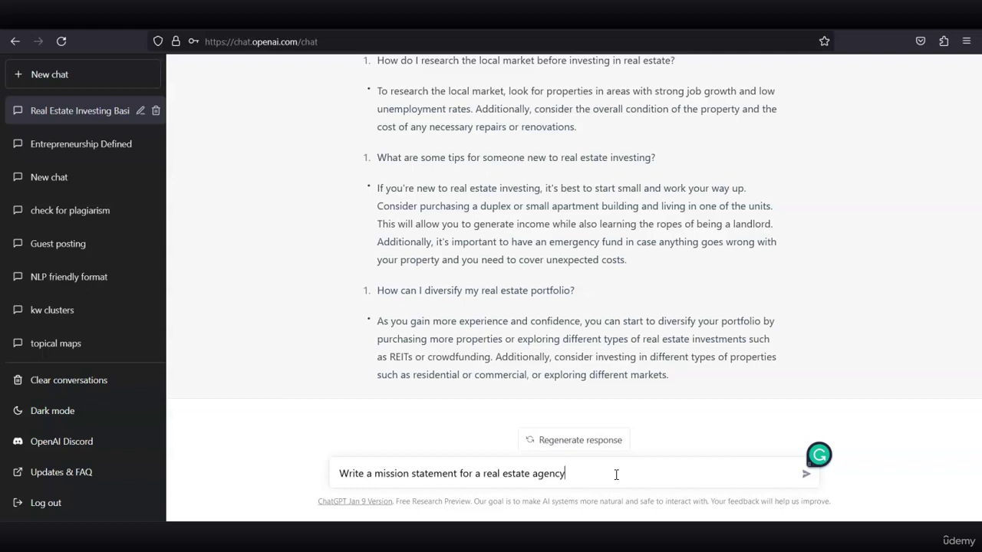
key(Return)
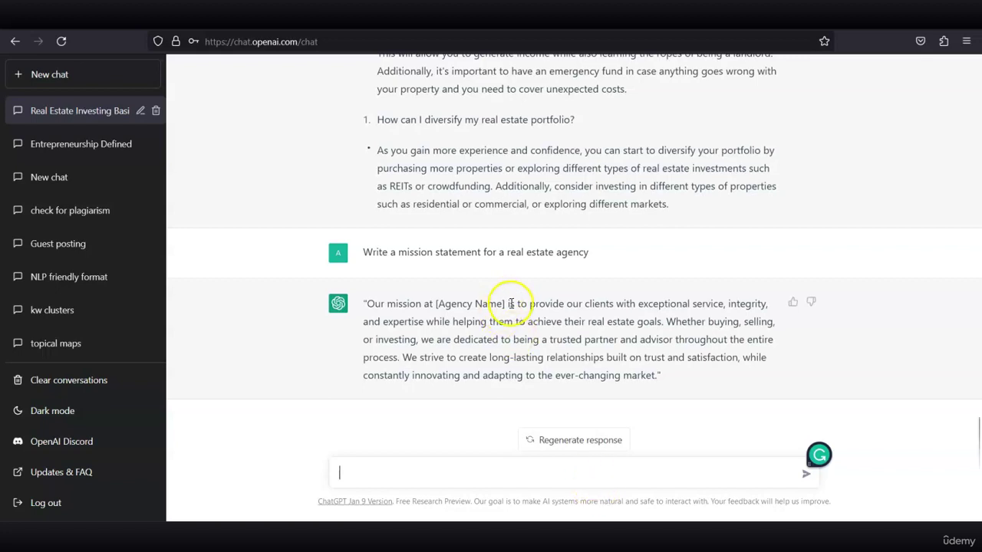
drag(507, 304, 431, 304)
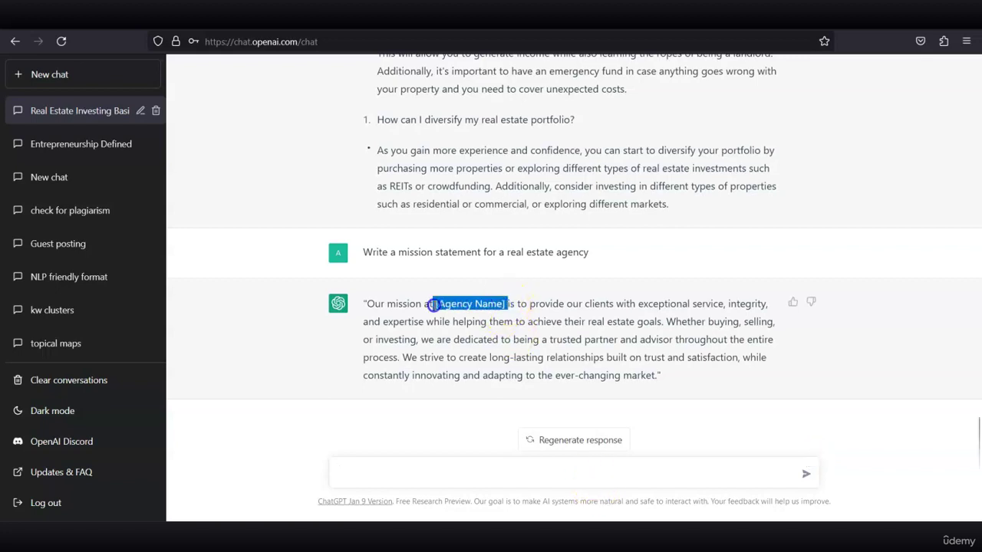
click(639, 357)
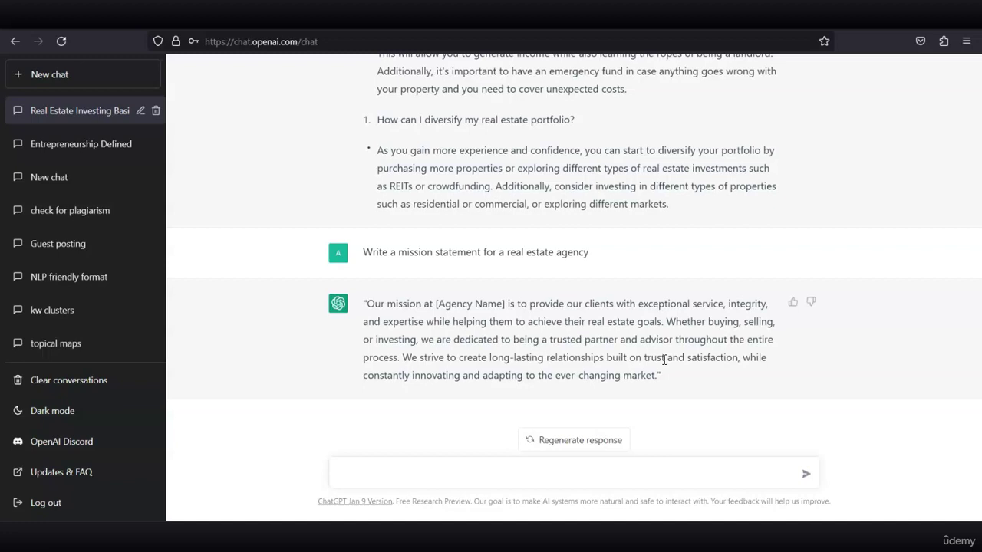
- Search Fiverr for 'coprwriting' and scroll through the results
click(201, 300)
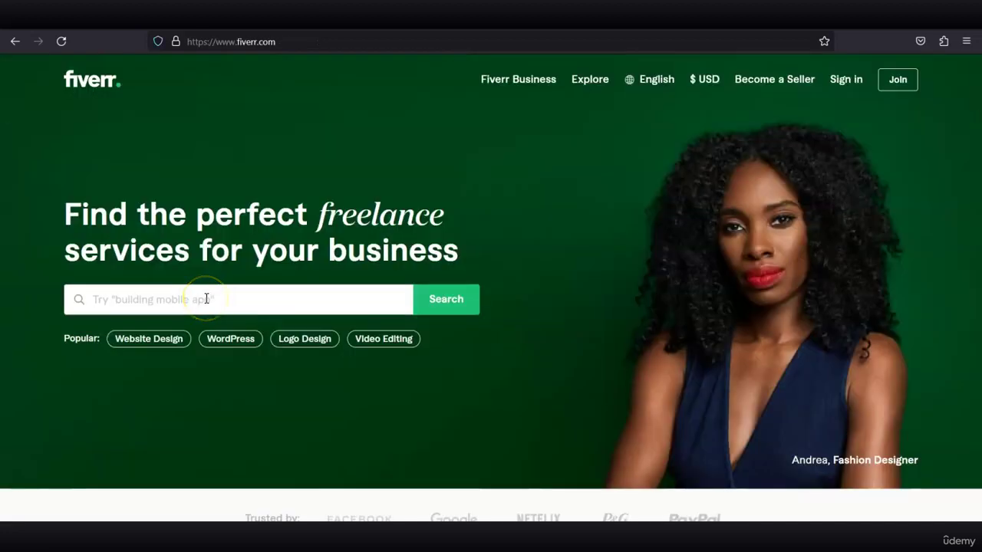
text(copr)
text(w)
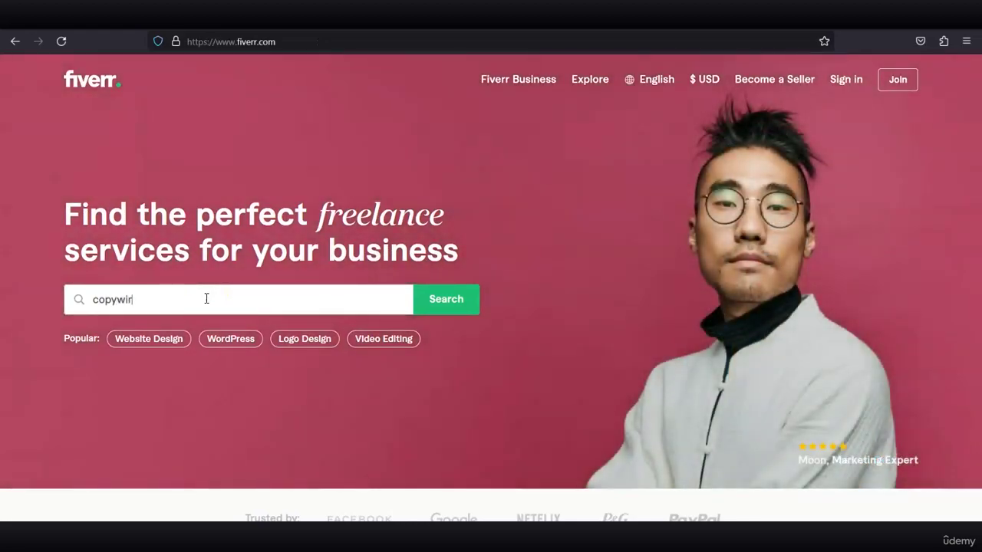
text(riting)
key(Return)
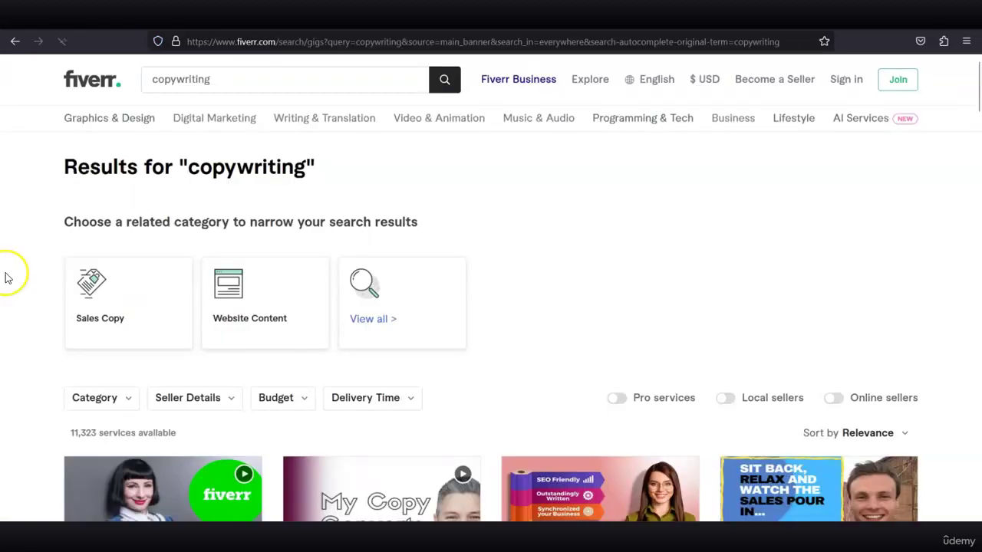
scroll(11, 280, down, 1)
scroll(11, 280, down, 3)
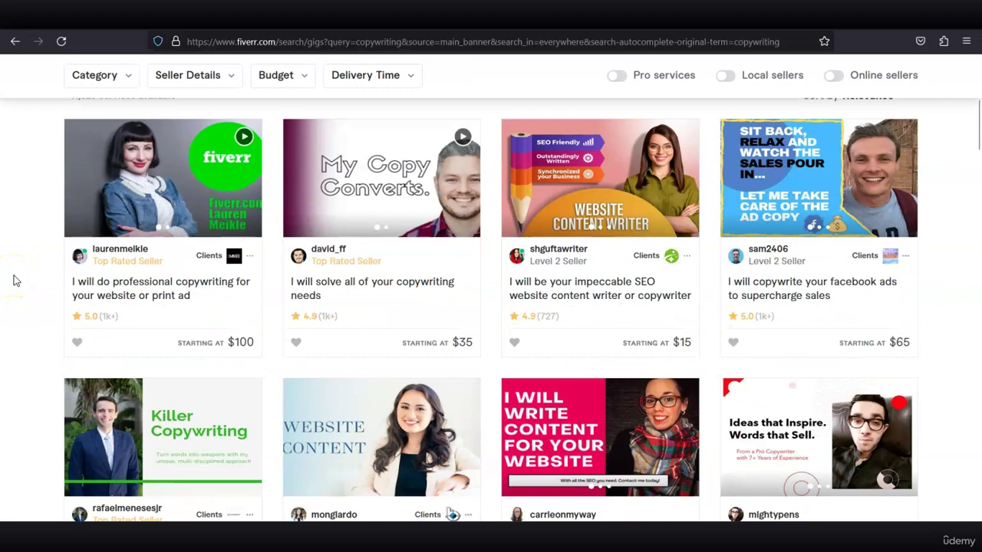
scroll(15, 278, up, 1)
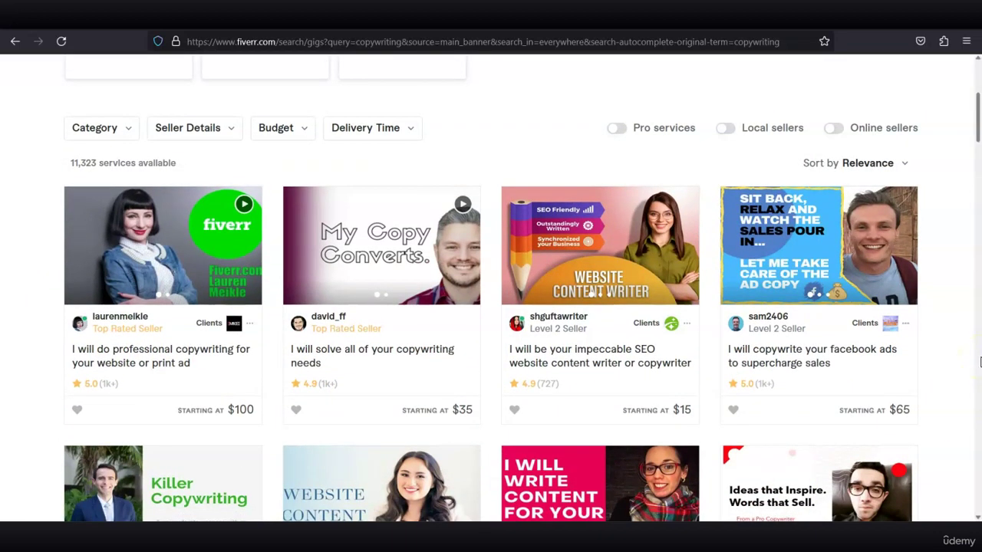
- Open the $100 professional copywriting gig to see its Basic package of 500 words plus research
drag(72, 163, 85, 163)
click(259, 178)
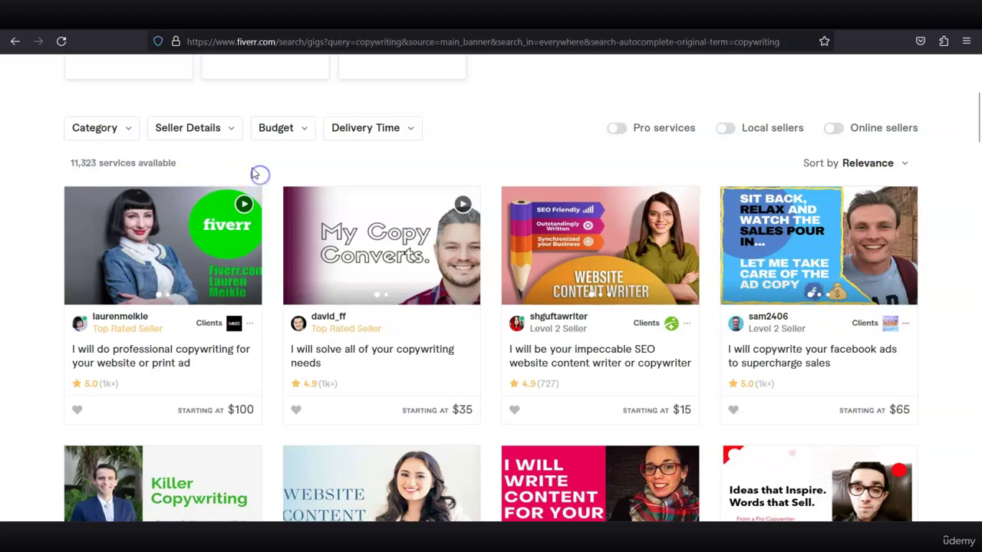
click(124, 351)
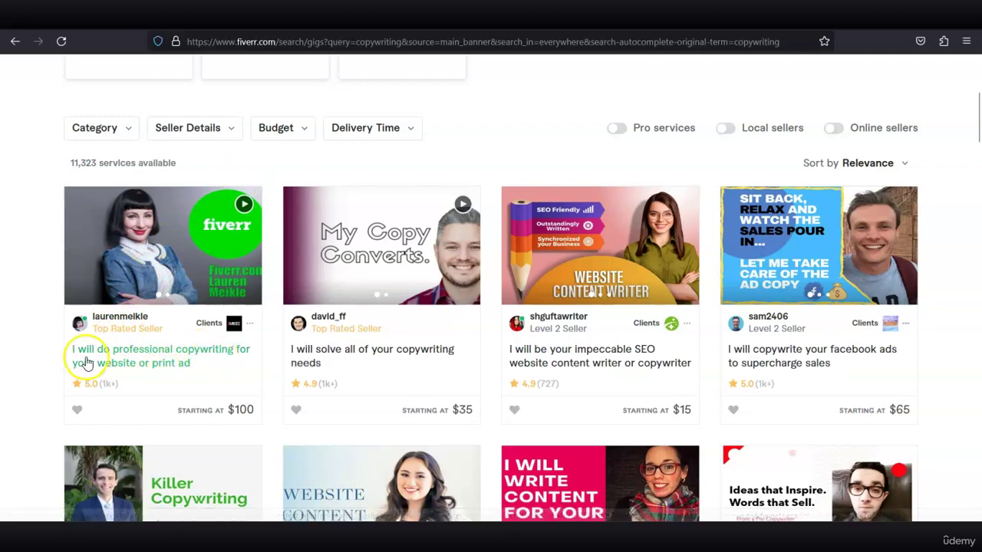
click(154, 361)
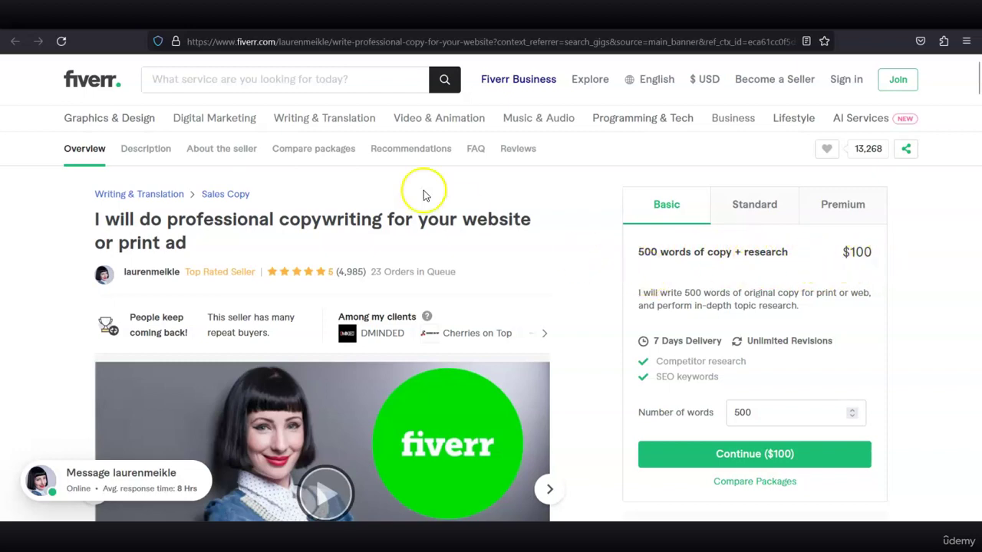
- In the ChatGPT tab, scroll back up and reread the 500-word real estate blog post
click(146, 6)
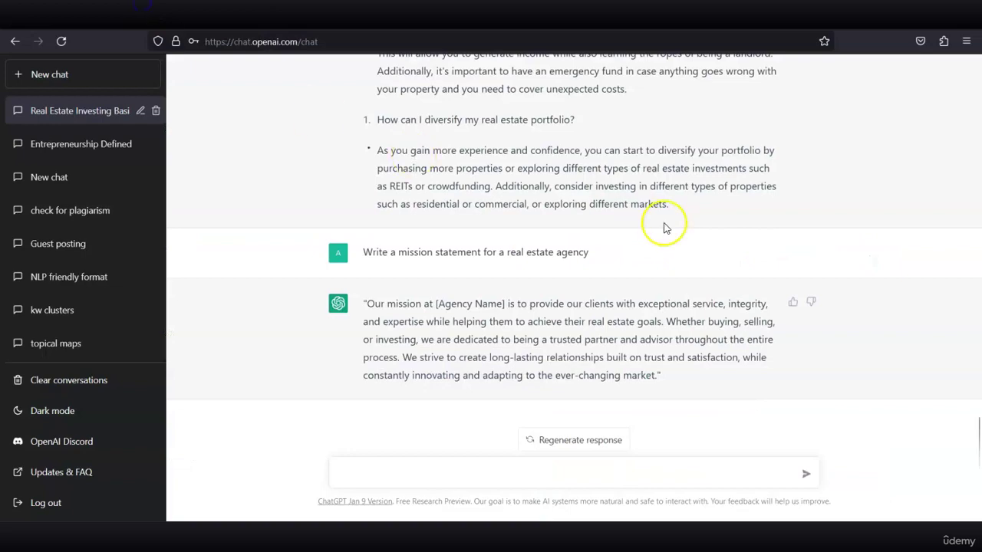
scroll(664, 219, up, 10)
scroll(779, 229, up, 10)
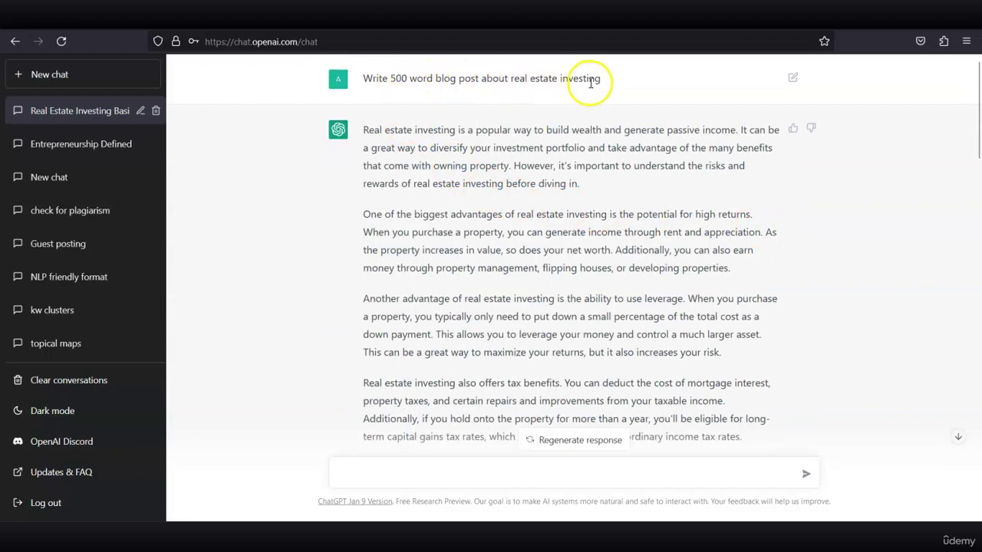
scroll(596, 160, down, 2)
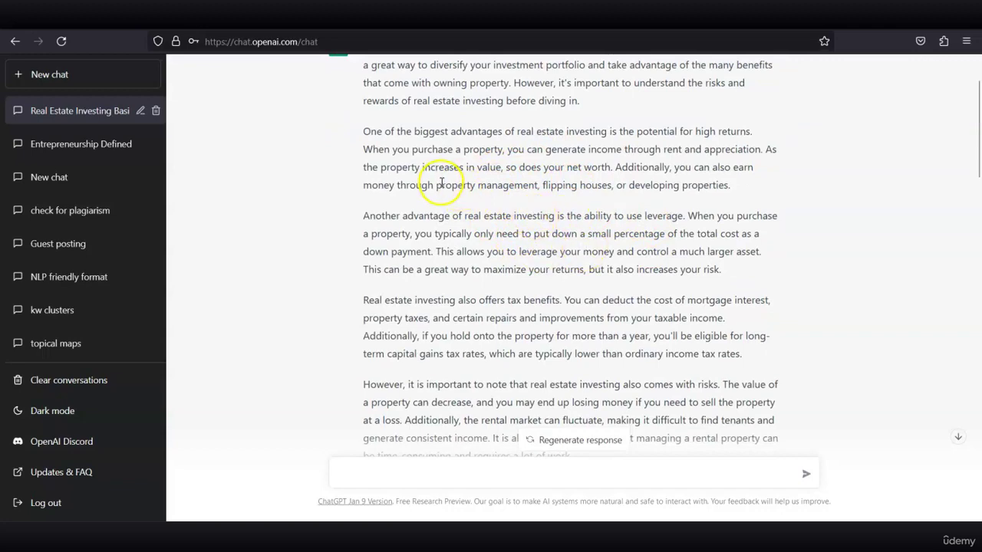
scroll(477, 230, down, 4)
scroll(475, 200, down, 2)
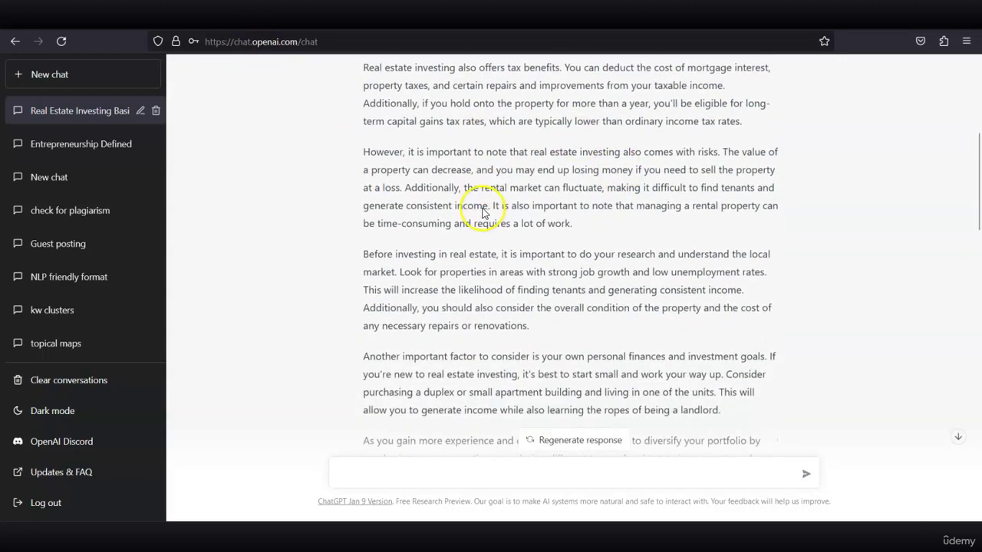
- Compare the gig's Standard package (1000 words, $200) with Basic, then close the gig tab
click(324, 8)
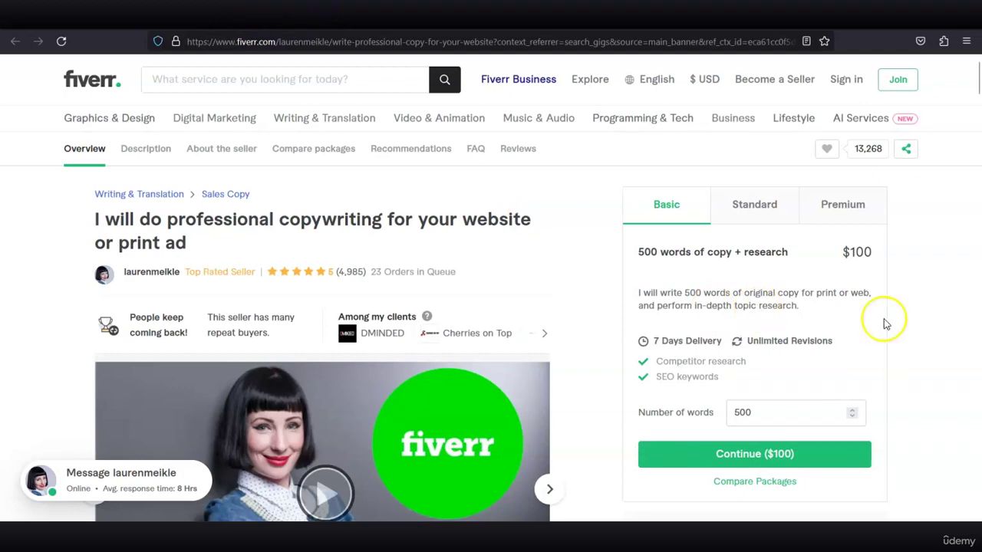
click(754, 204)
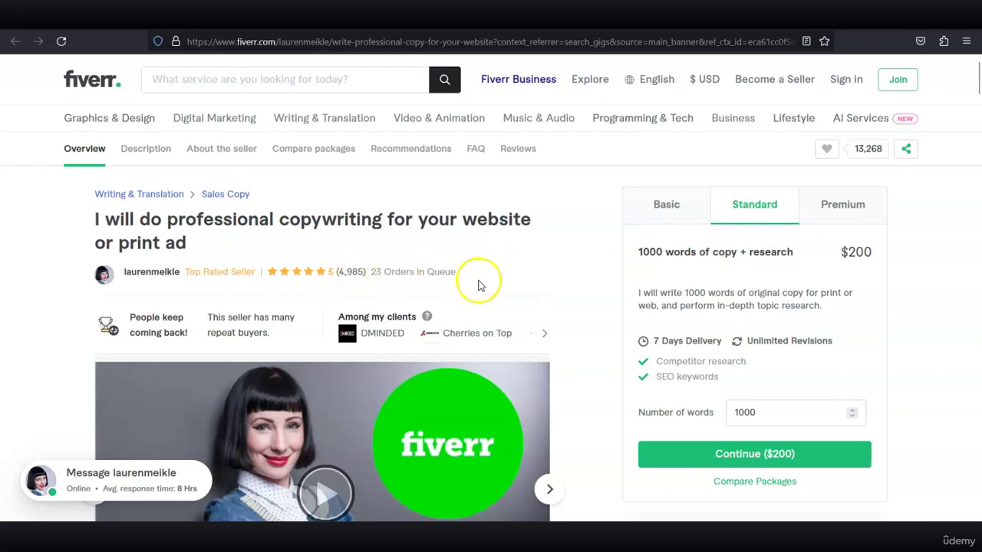
click(648, 206)
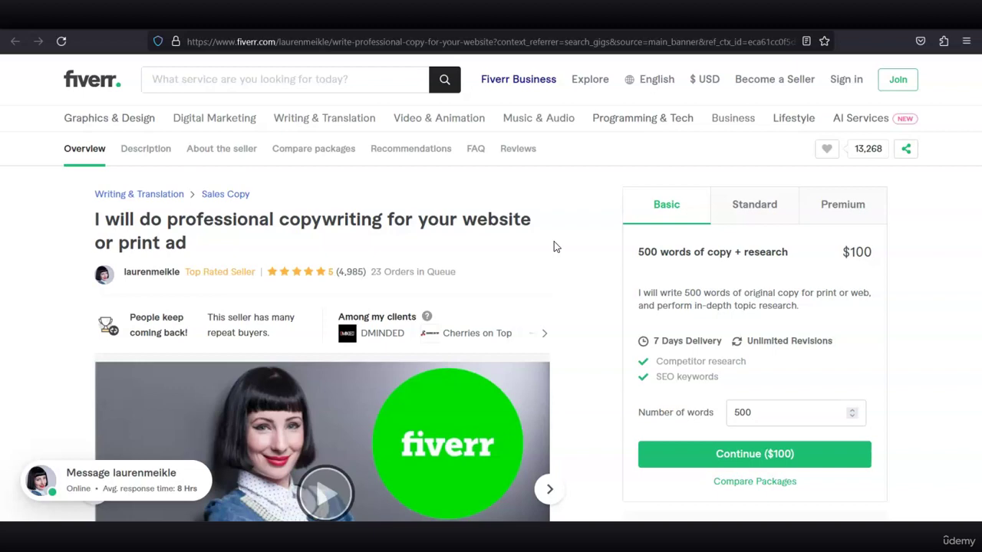
key(ctrl+w)
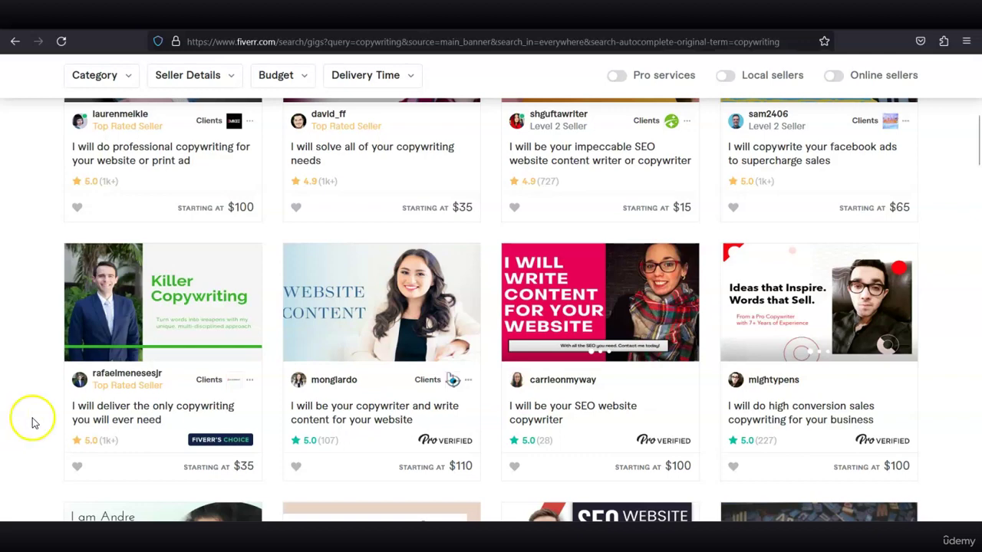
- Open the Killer Copywriting gig and change Number of words from 50 to 500, giving $260
click(147, 421)
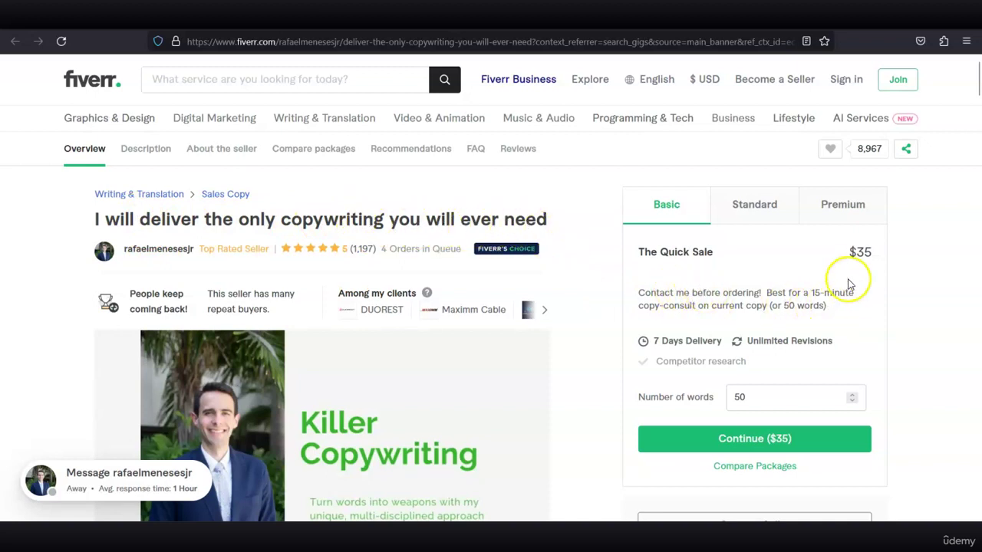
click(749, 399)
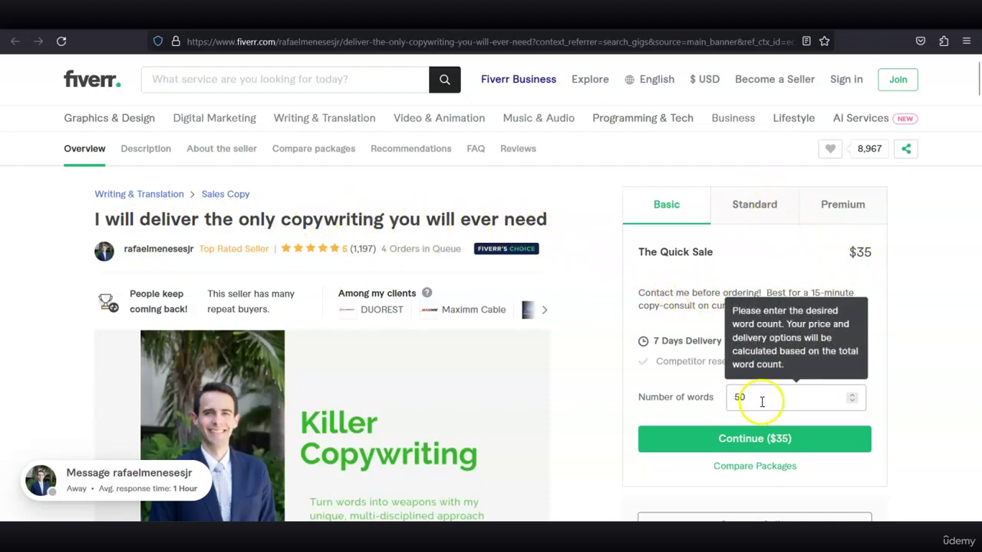
key(ctrl+a)
text(500)
click(877, 284)
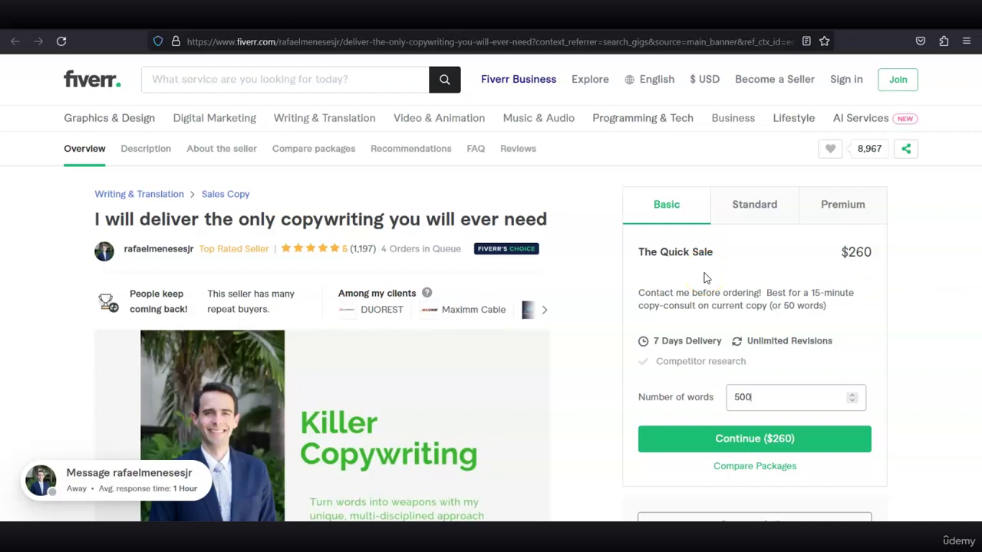
click(707, 91)
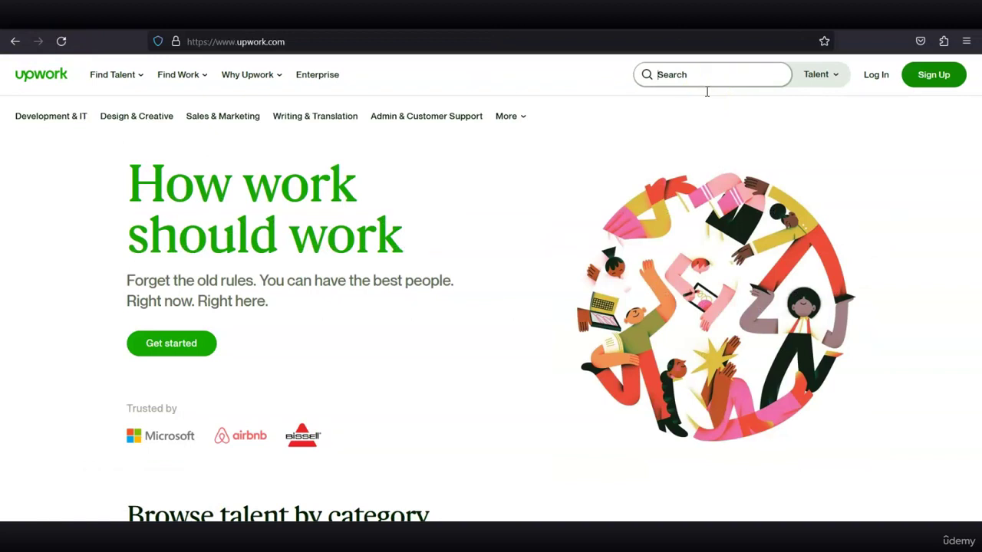
- Search Upwork for 'copywriting' freelancers and scroll through the results
text(copywri)
click(692, 135)
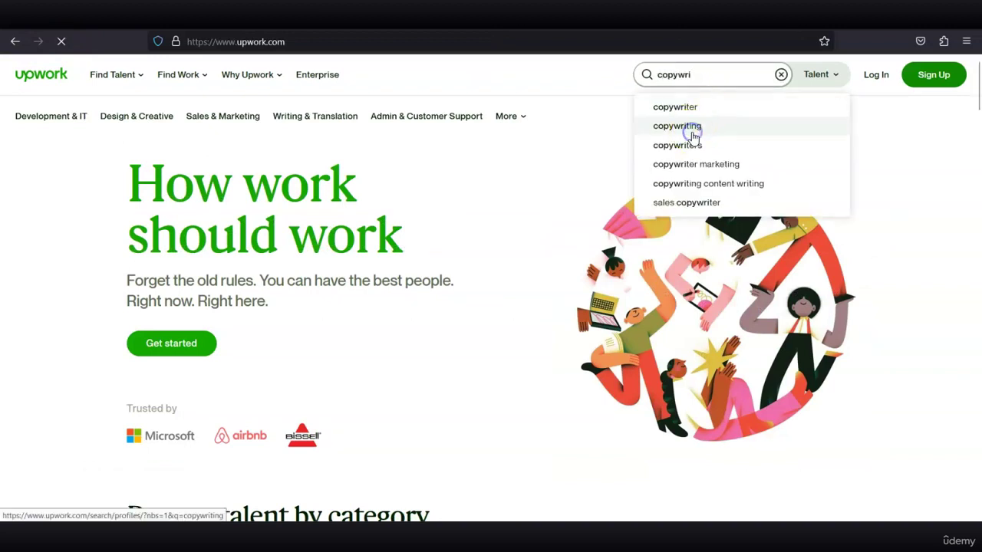
scroll(881, 244, down, 2)
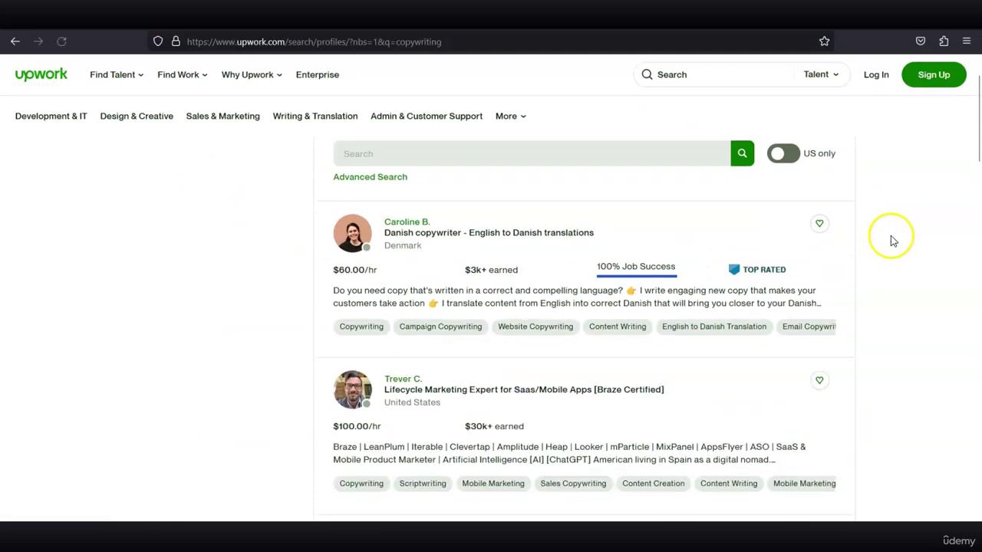
scroll(910, 269, down, 2)
scroll(901, 261, down, 1)
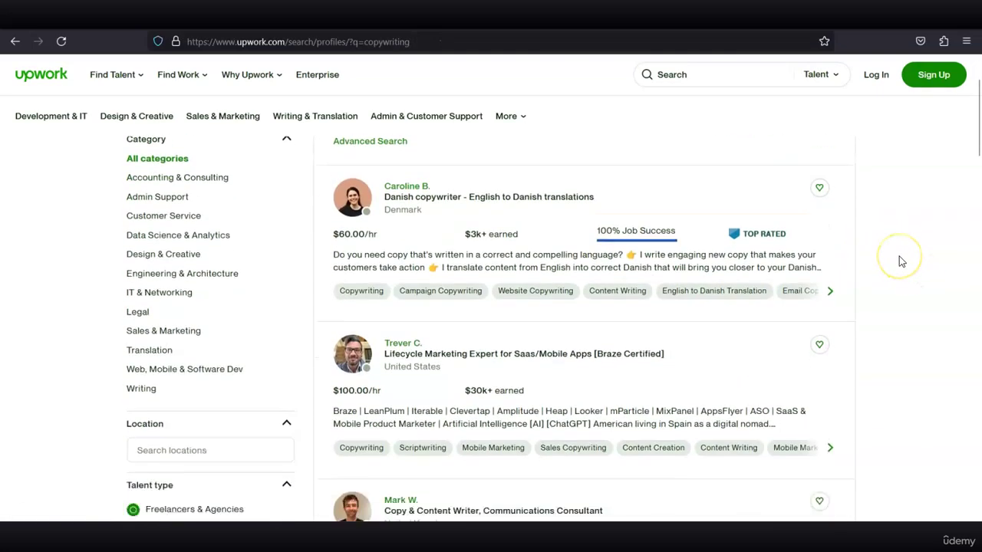
scroll(901, 261, up, 1)
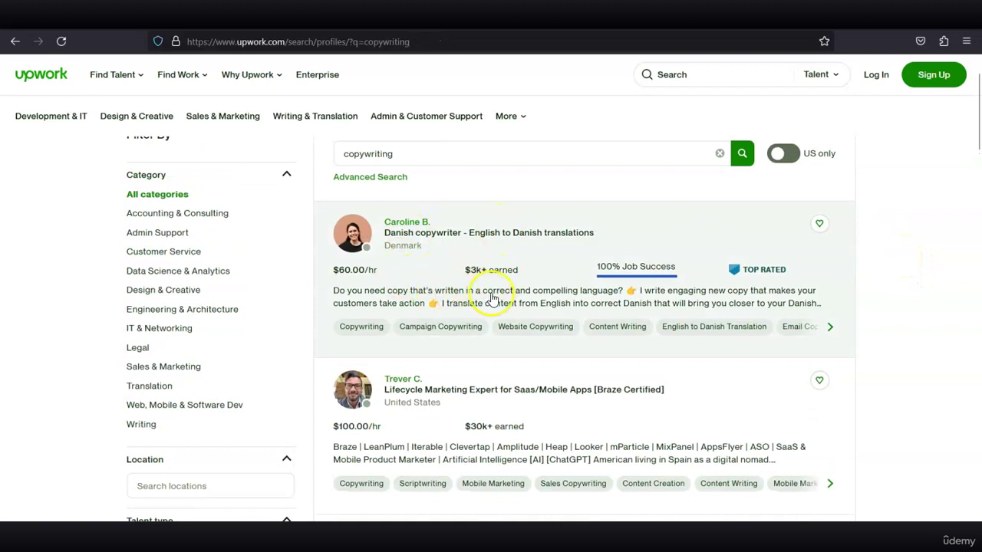
- Review a UK copywriter's $68.70/hr profile, then return to the $260 Fiverr gig
click(481, 276)
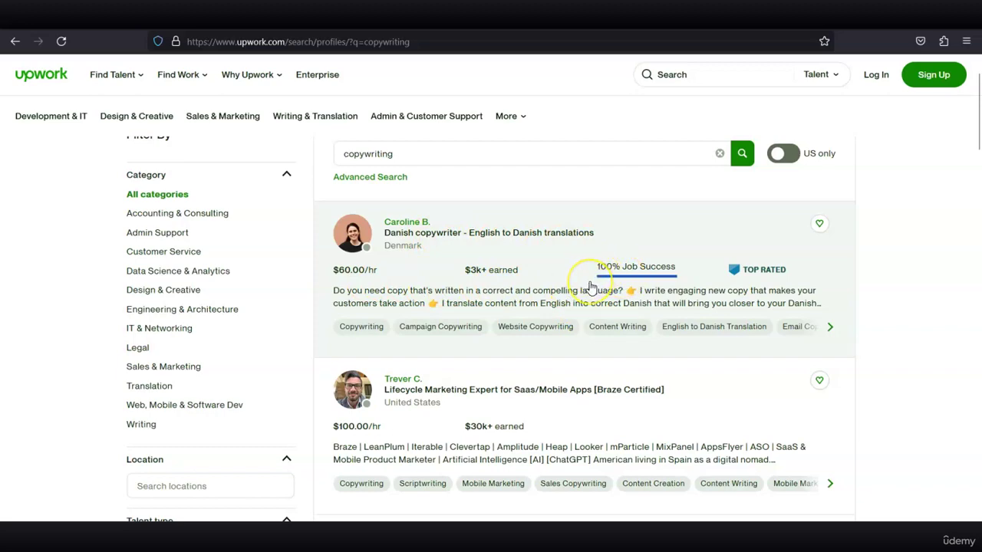
scroll(590, 287, down, 3)
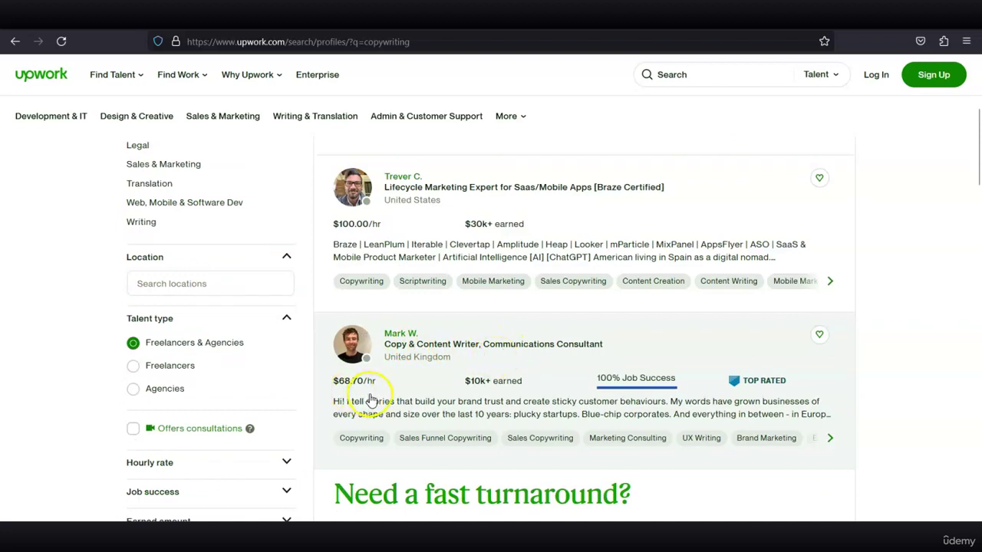
click(494, 351)
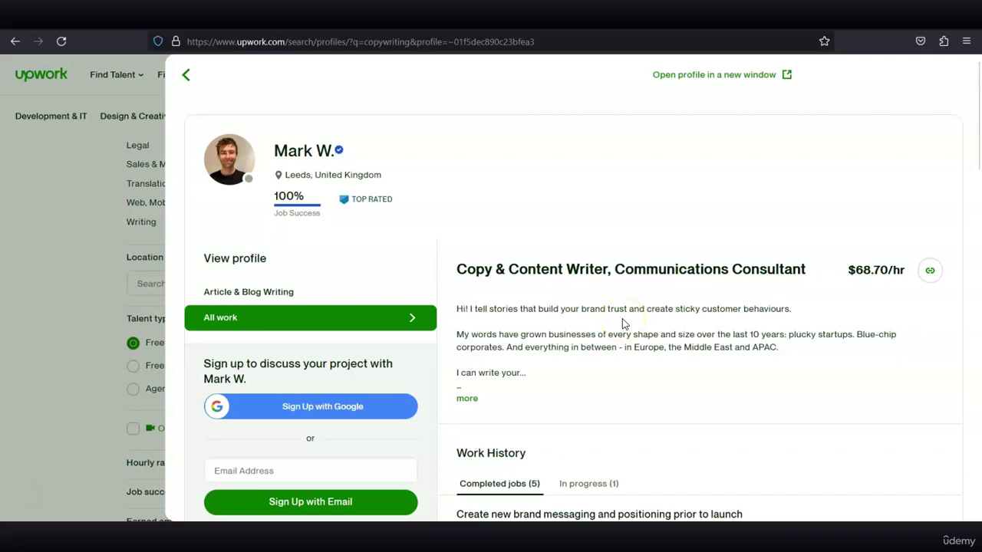
scroll(622, 319, down, 1)
click(95, 232)
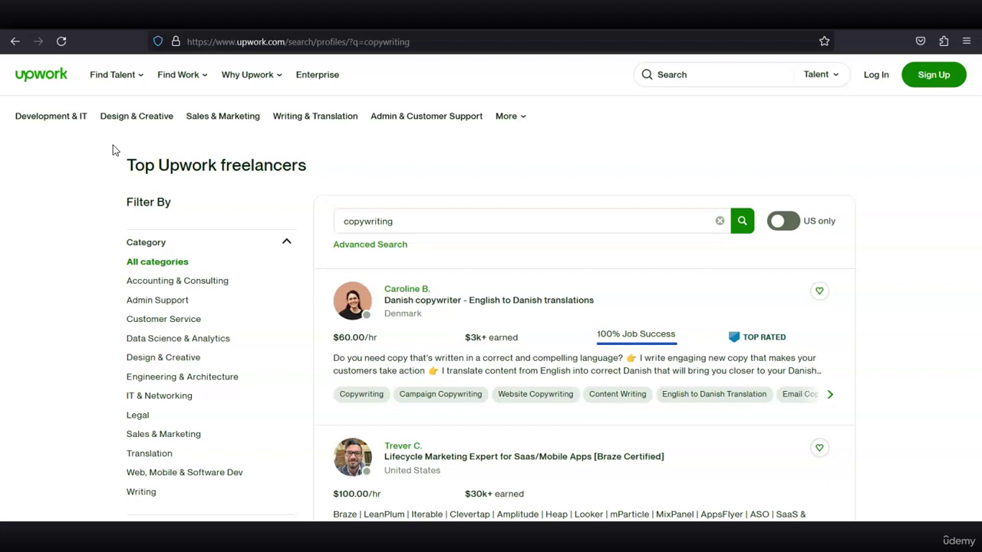
click(191, 26)
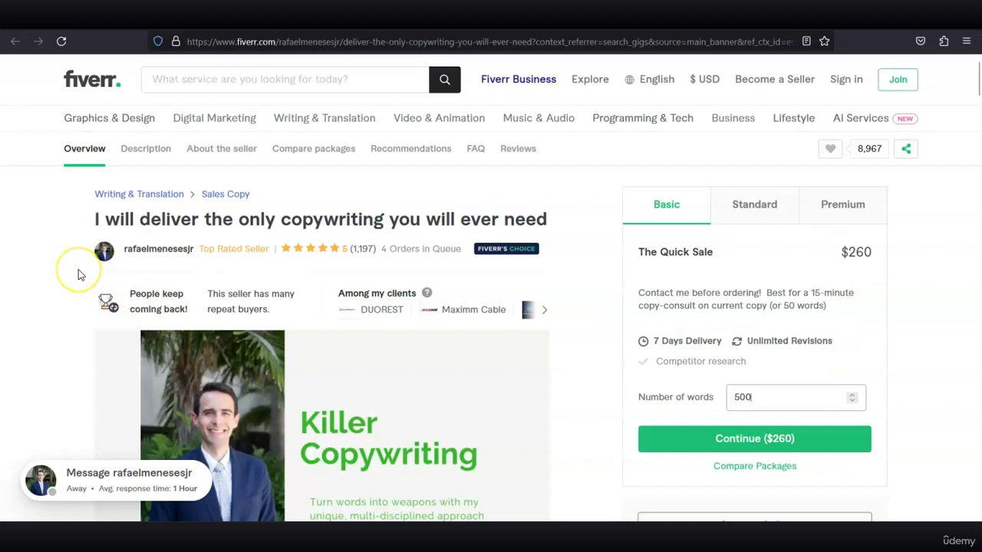
click(106, 298)
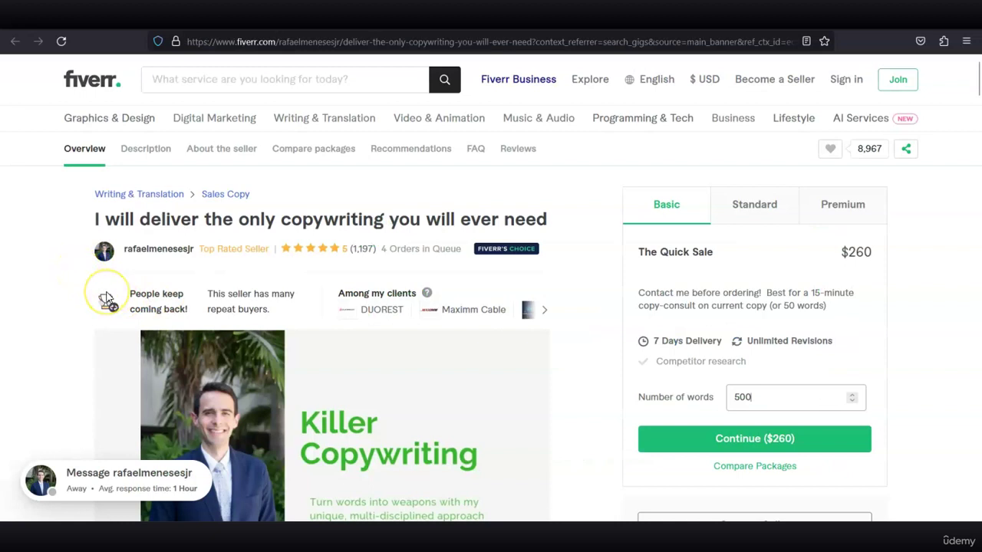